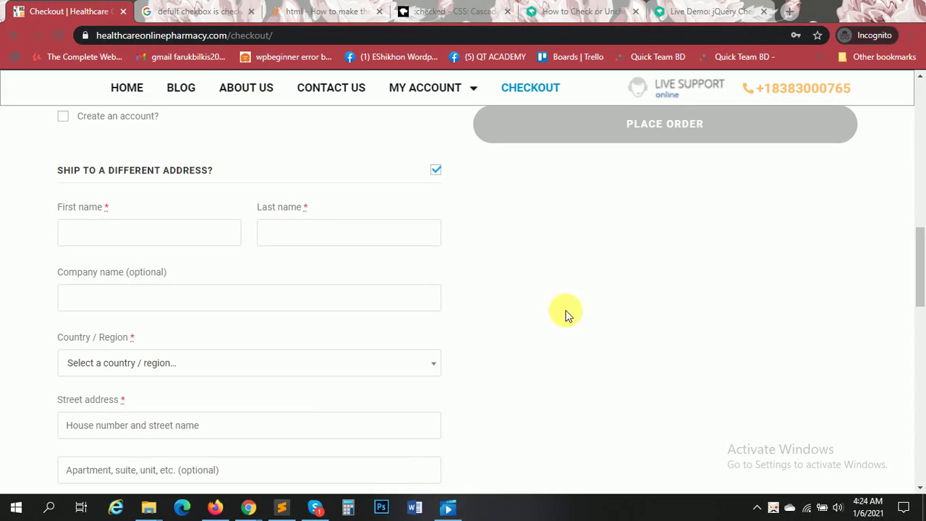
Untick 'Ship to a different address?' on the checkout page so the shipping fields collapse
scroll(528, 309, up, 1)
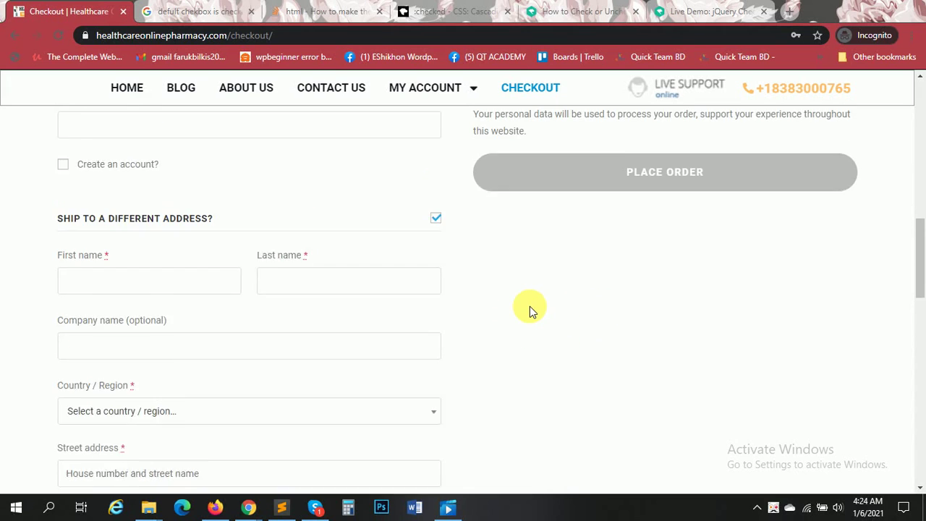
scroll(528, 310, down, 1)
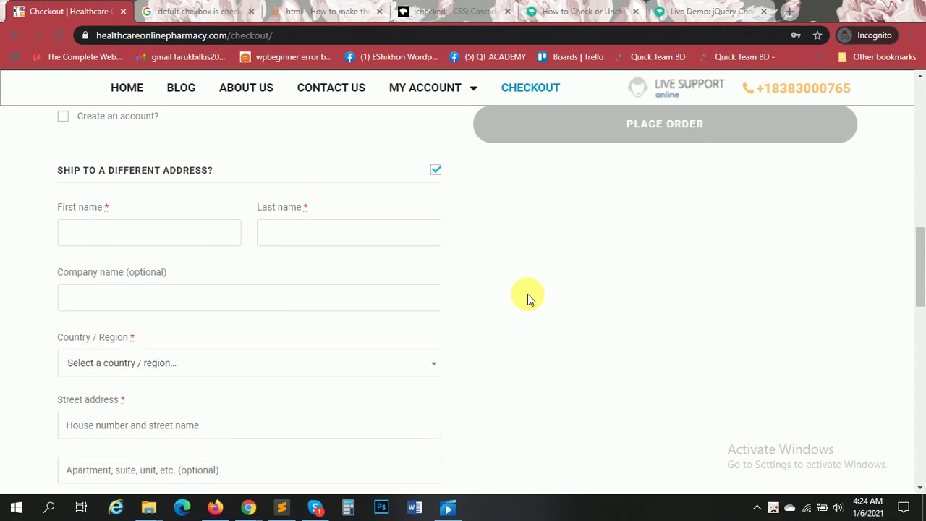
scroll(529, 304, up, 2)
scroll(528, 299, down, 2)
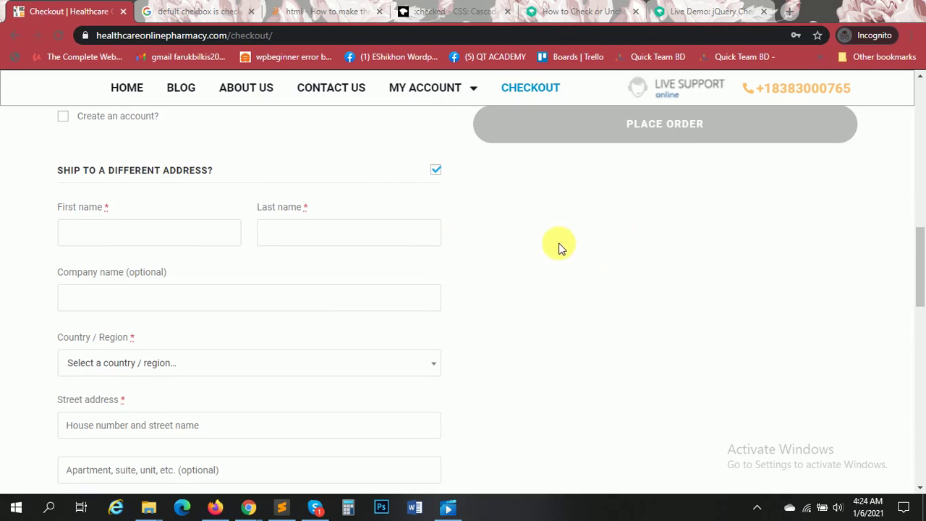
scroll(582, 307, up, 1)
scroll(550, 286, up, 4)
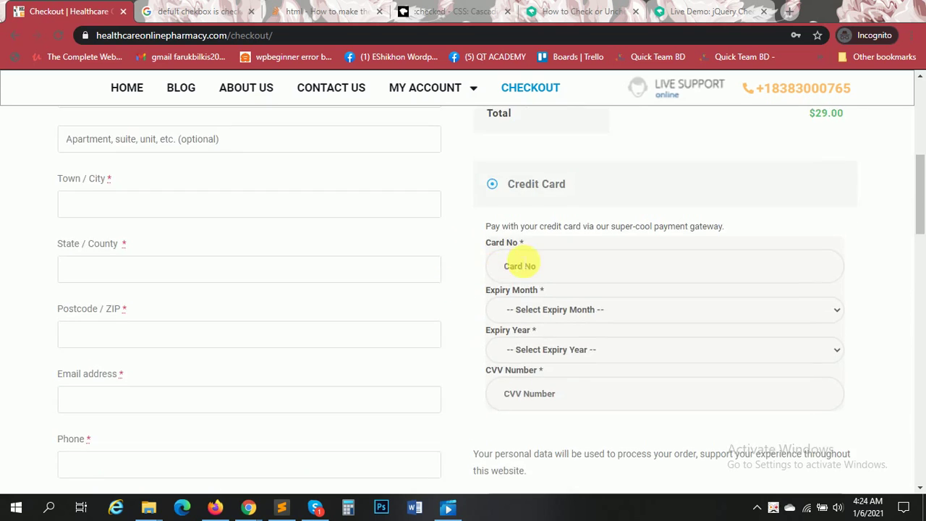
scroll(518, 266, down, 3)
scroll(564, 263, down, 3)
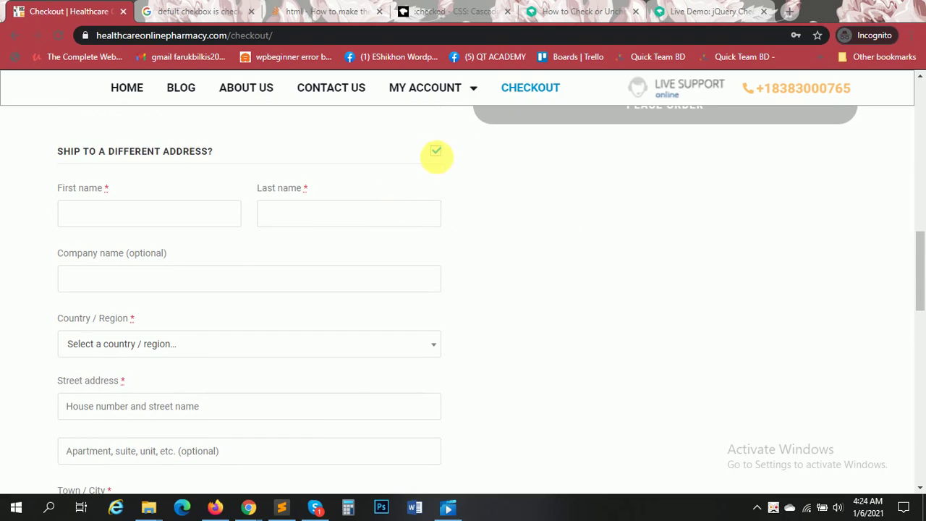
click(438, 152)
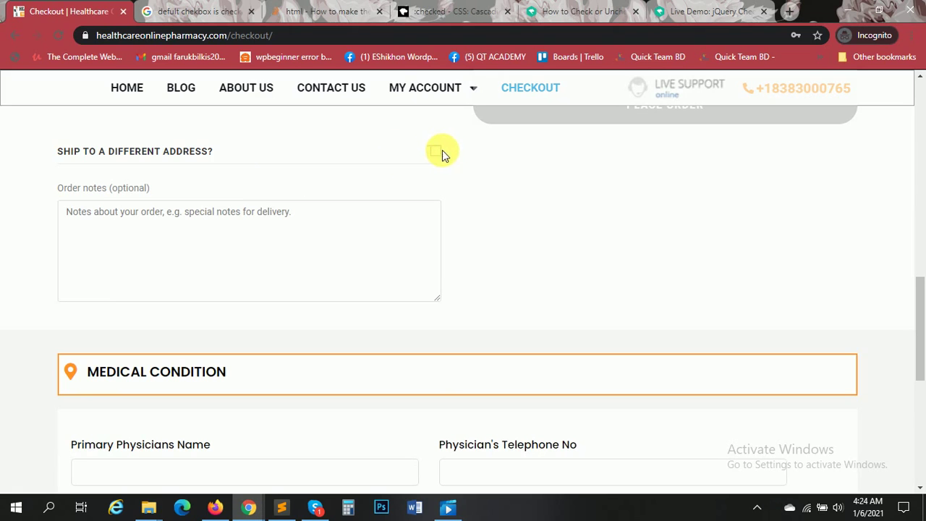
scroll(533, 250, up, 2)
scroll(534, 250, down, 1)
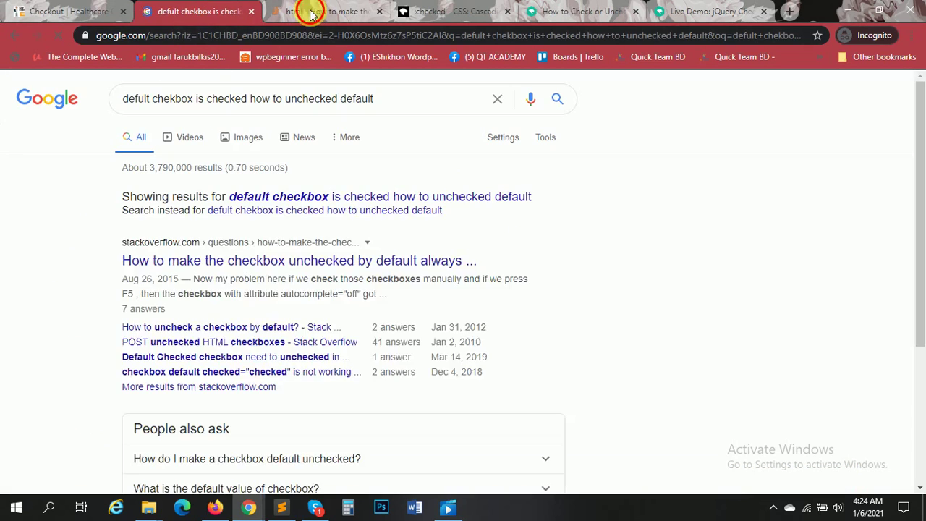
click(309, 13)
scroll(322, 295, up, 2)
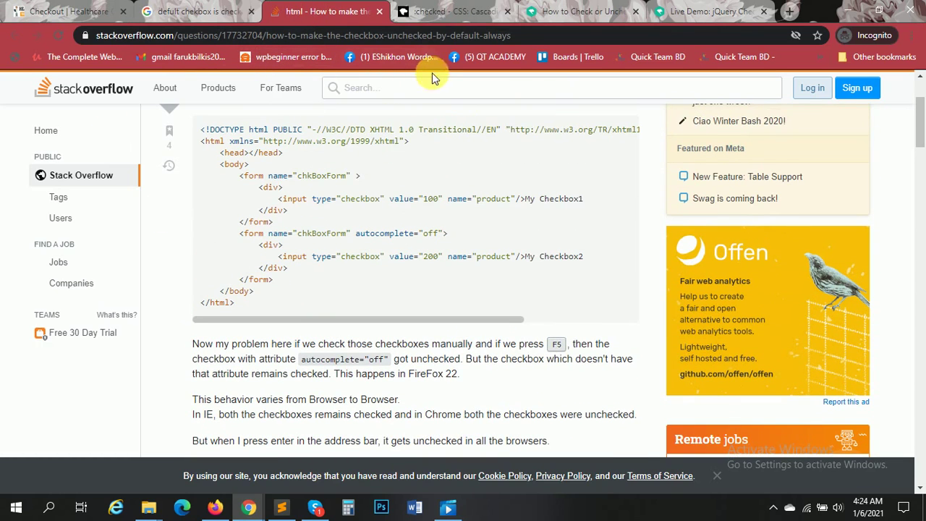
click(435, 13)
click(571, 12)
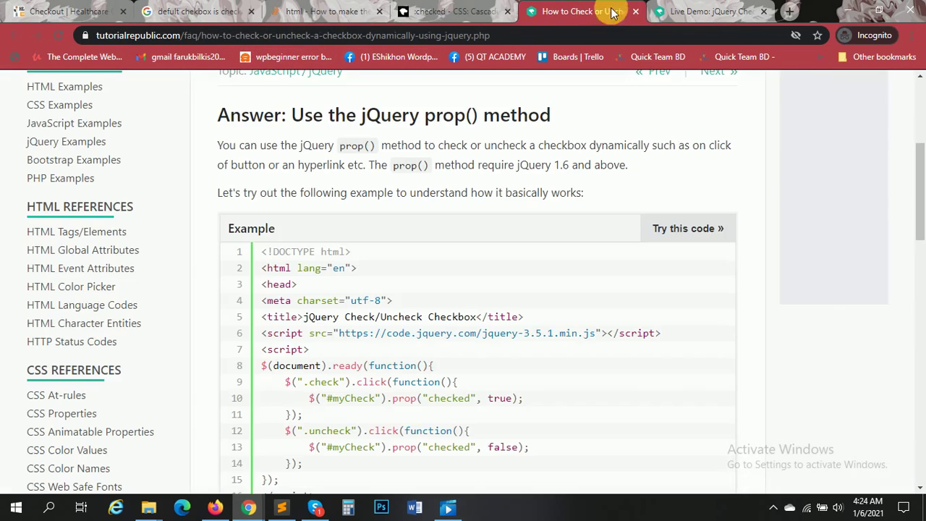
click(694, 12)
click(197, 12)
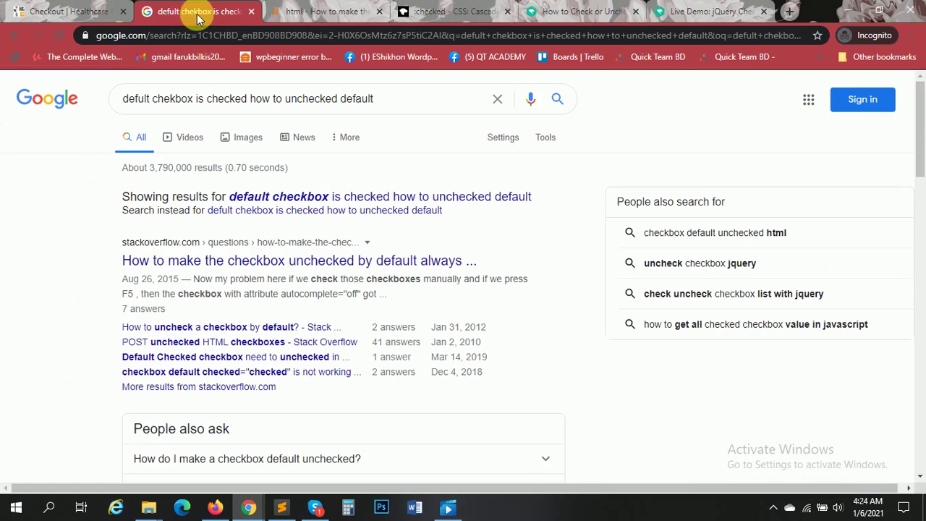
scroll(372, 290, down, 2)
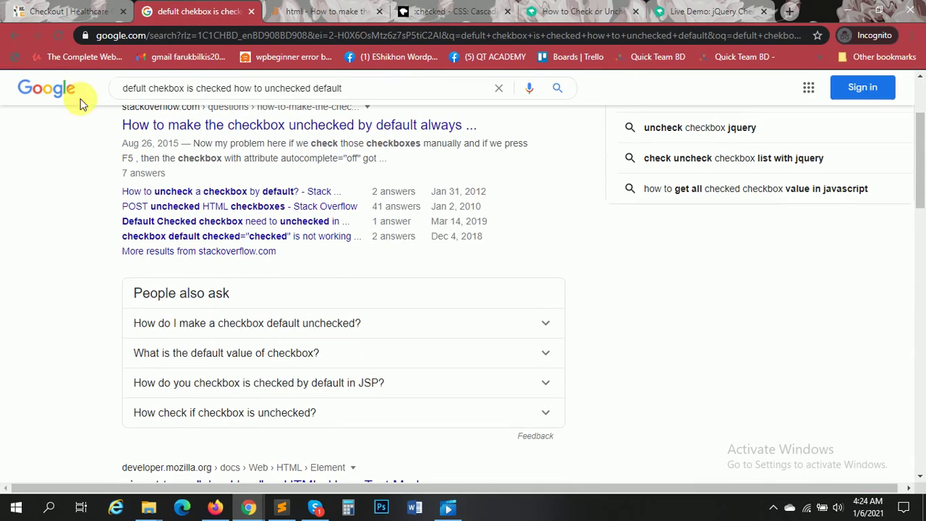
click(65, 13)
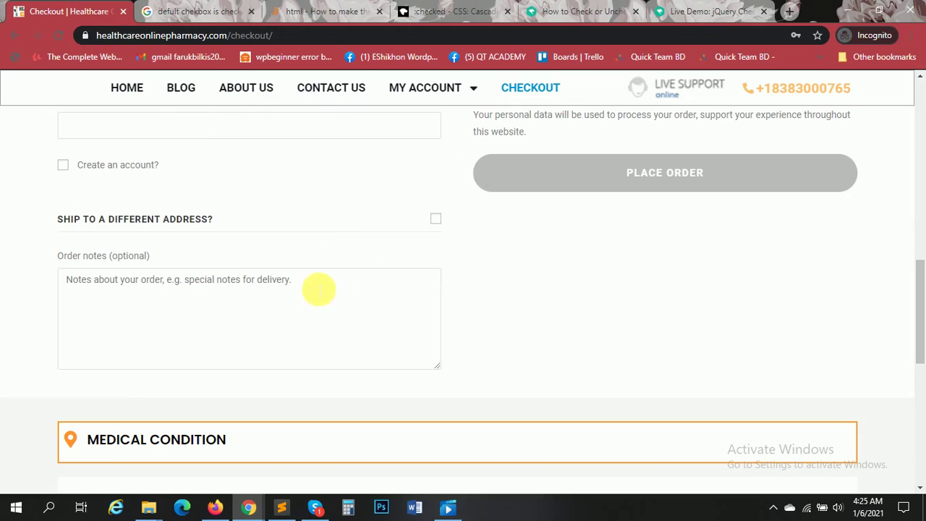
scroll(412, 292, up, 1)
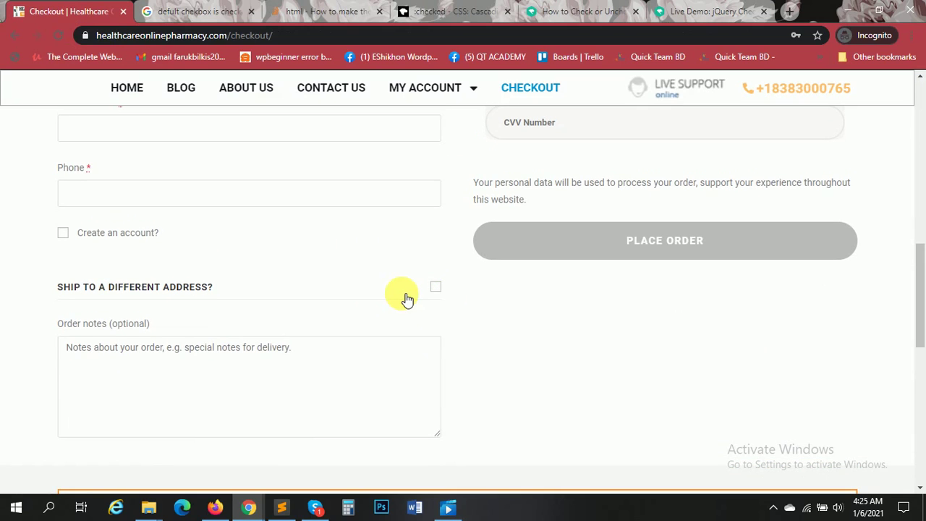
Bring the browser window with the WooCommerce settings to the front
click(250, 508)
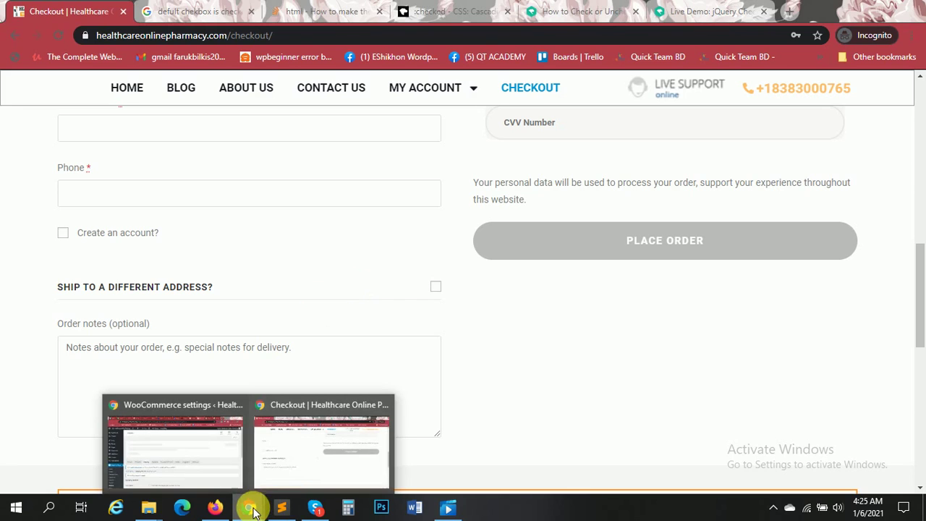
click(292, 461)
click(246, 506)
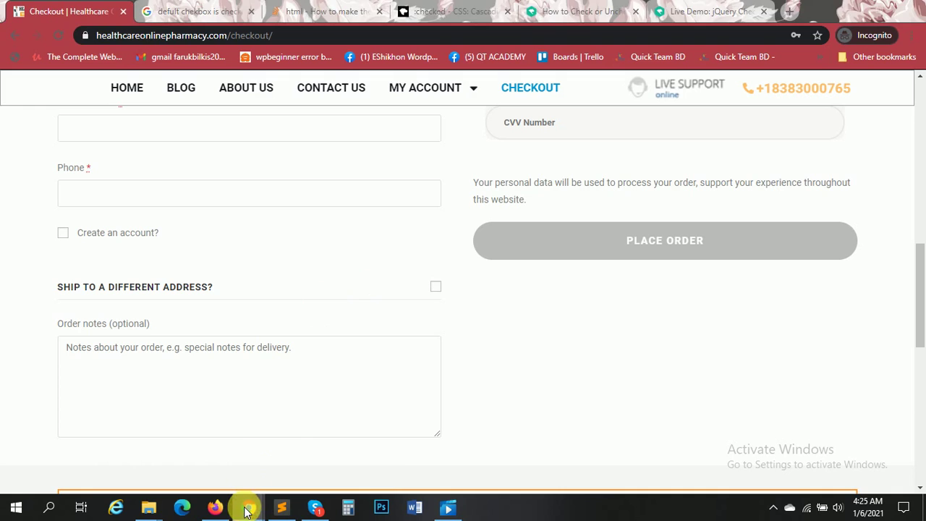
click(216, 461)
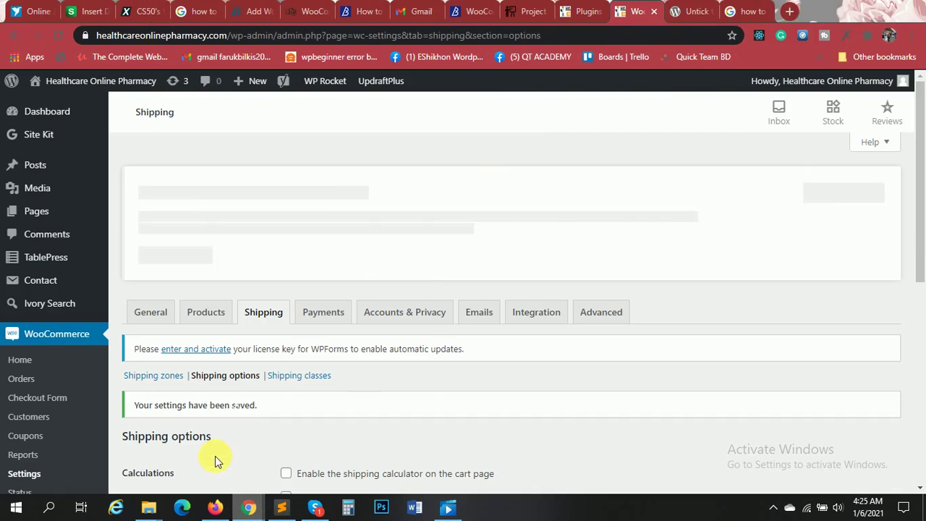
Read the pluginhive forum reply advising Shipping destination default to the billing address
click(691, 11)
scroll(463, 312, up, 2)
scroll(474, 320, up, 2)
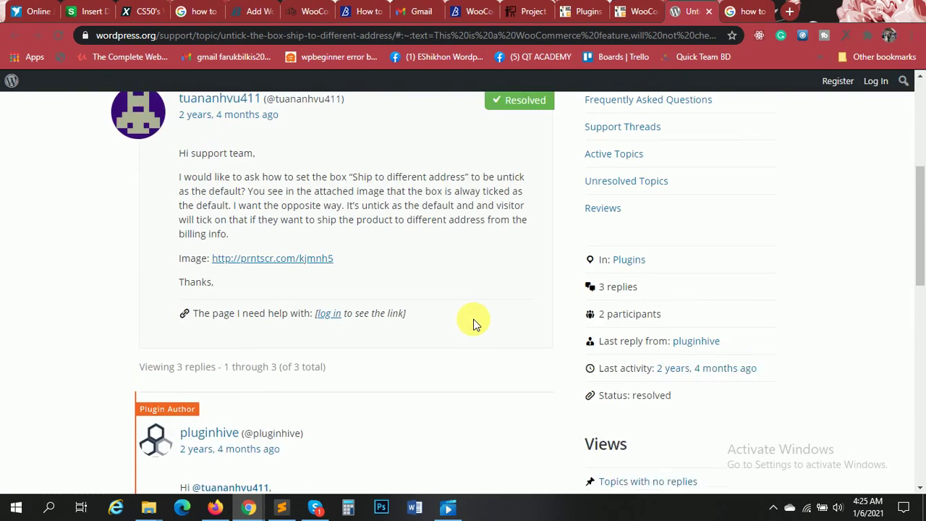
scroll(405, 297, up, 2)
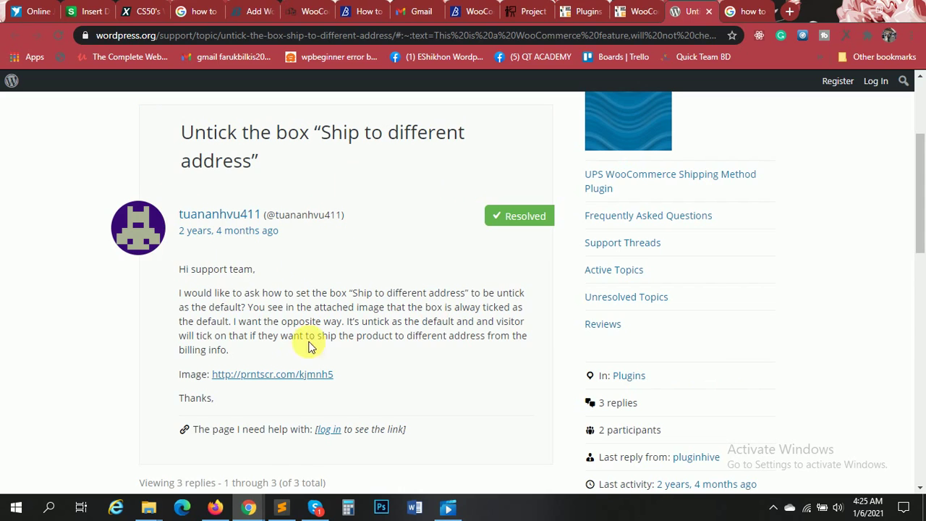
scroll(318, 319, down, 2)
scroll(348, 277, down, 2)
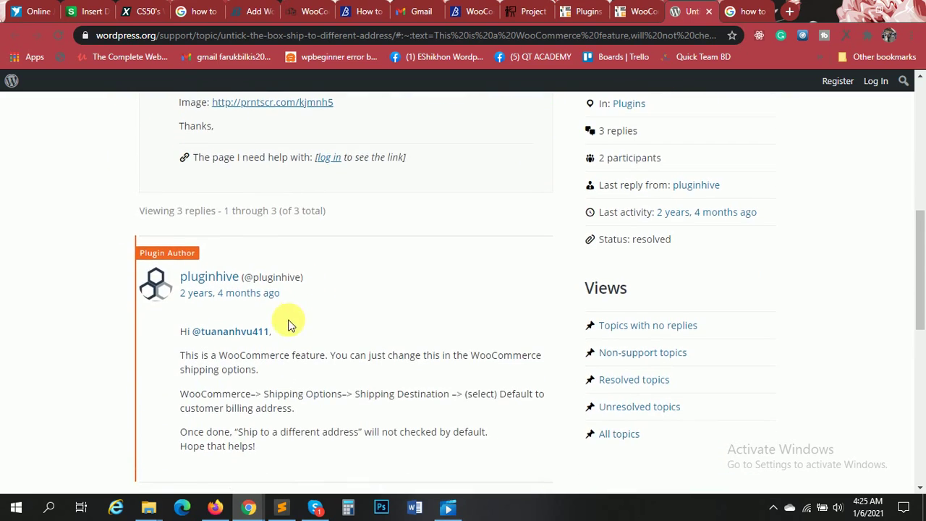
scroll(246, 312, down, 2)
scroll(239, 253, up, 1)
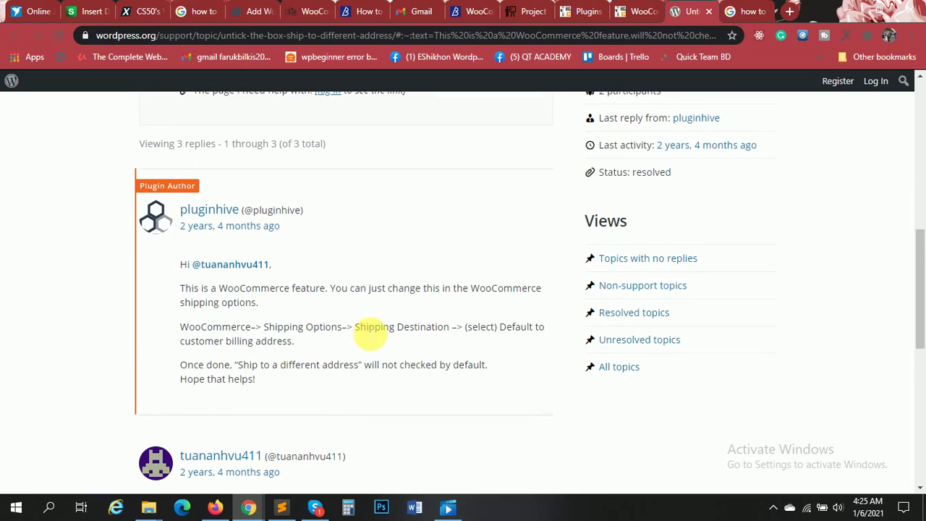
scroll(368, 330, down, 1)
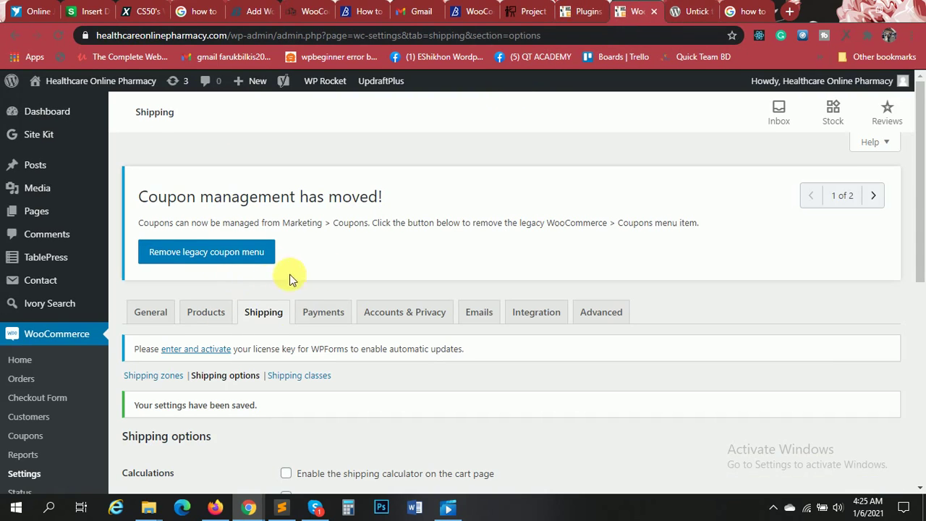
Scroll the WooCommerce Shipping options page to the Shipping destination radio buttons
scroll(362, 205, down, 1)
scroll(361, 206, down, 3)
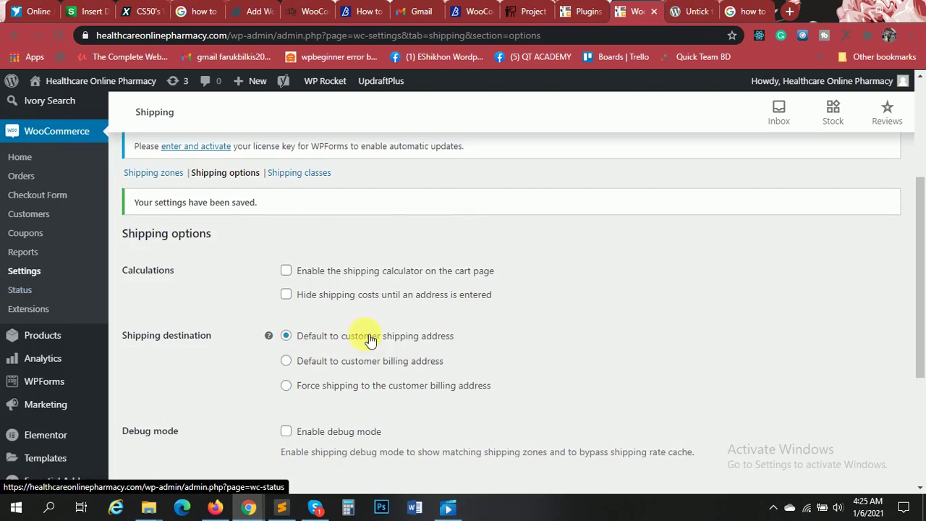
scroll(365, 337, up, 3)
scroll(290, 326, down, 1)
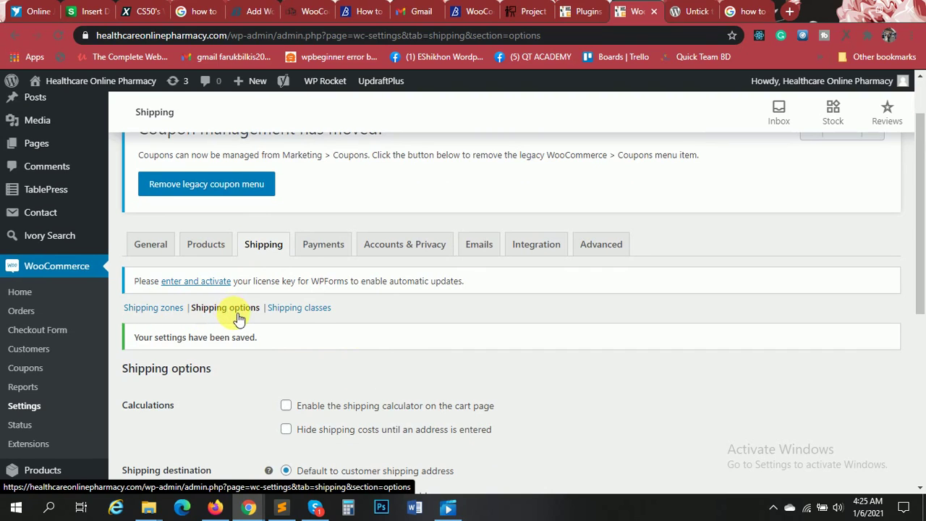
scroll(304, 297, down, 1)
scroll(369, 272, down, 1)
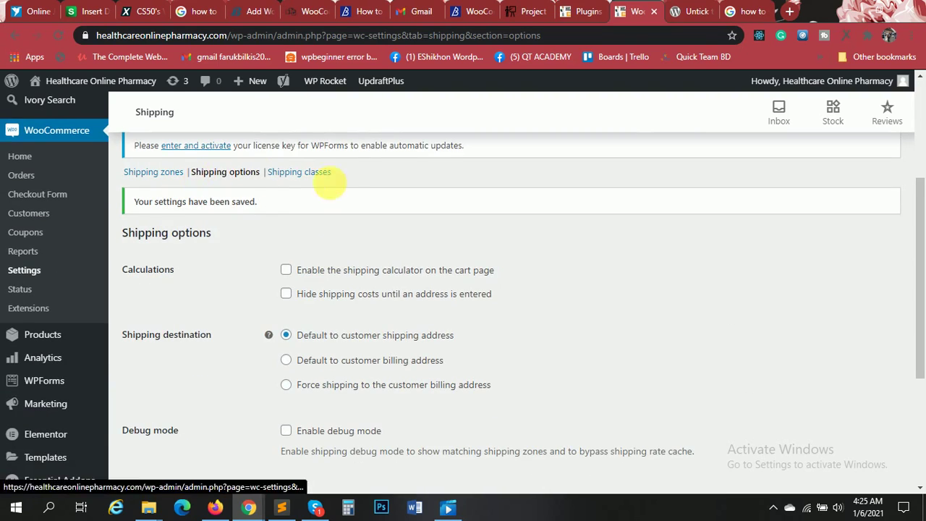
scroll(403, 226, down, 2)
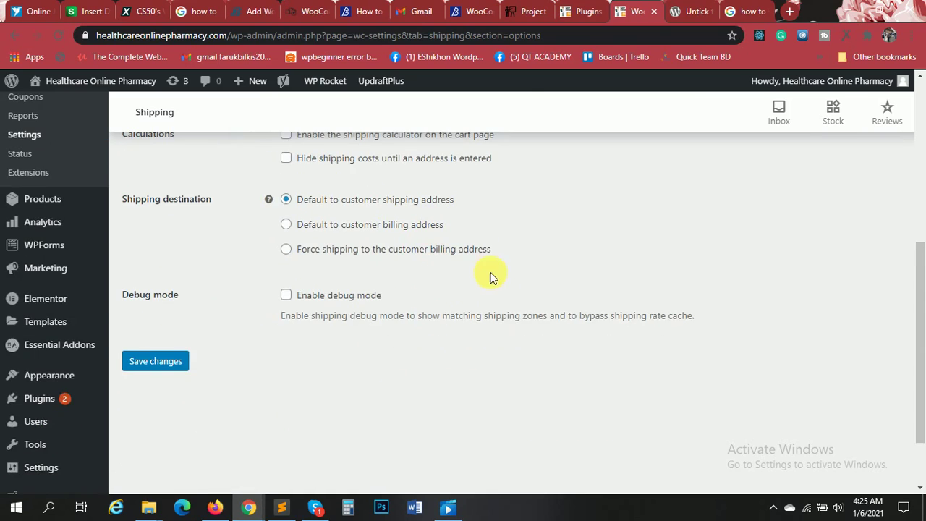
scroll(477, 275, up, 2)
scroll(461, 273, up, 1)
scroll(426, 269, down, 1)
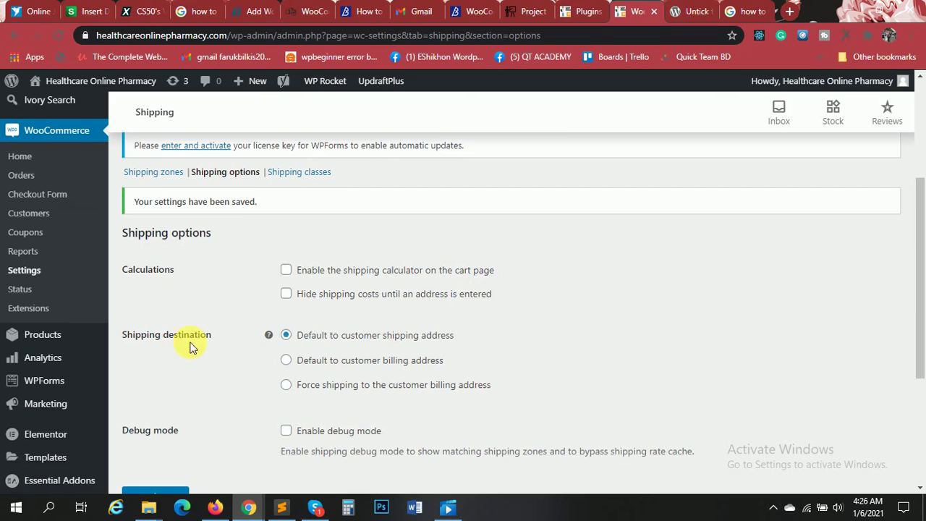
scroll(369, 334, down, 1)
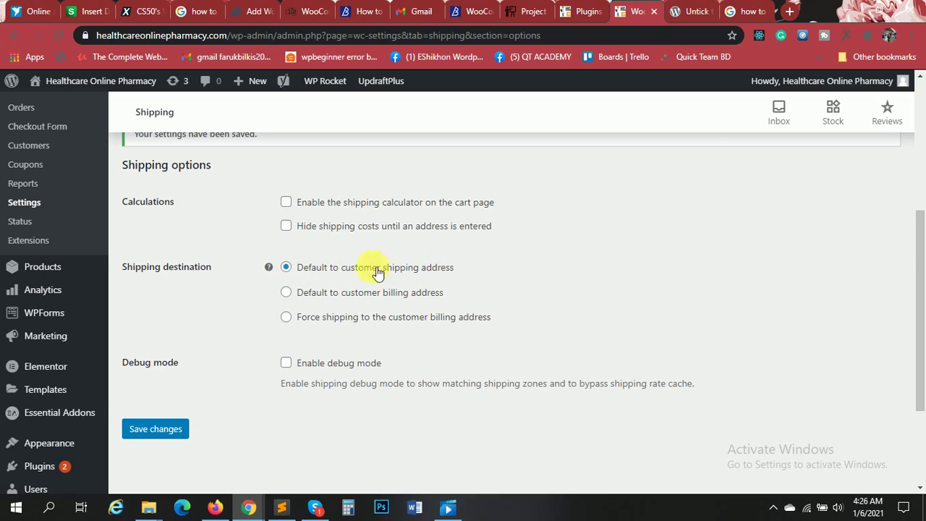
Set Shipping destination to 'Default to customer billing address' and save the changes
click(289, 293)
click(152, 431)
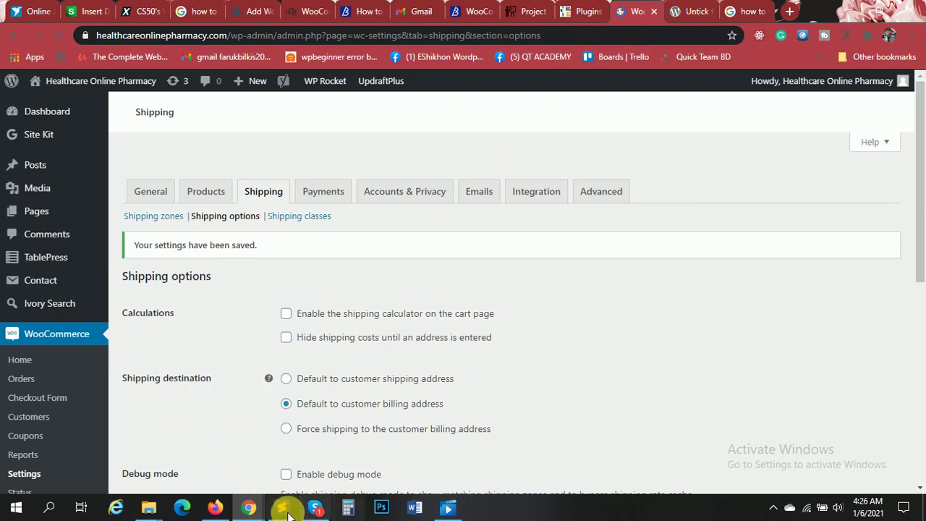
Return to the checkout window and reload it to apply the new shipping setting
click(297, 457)
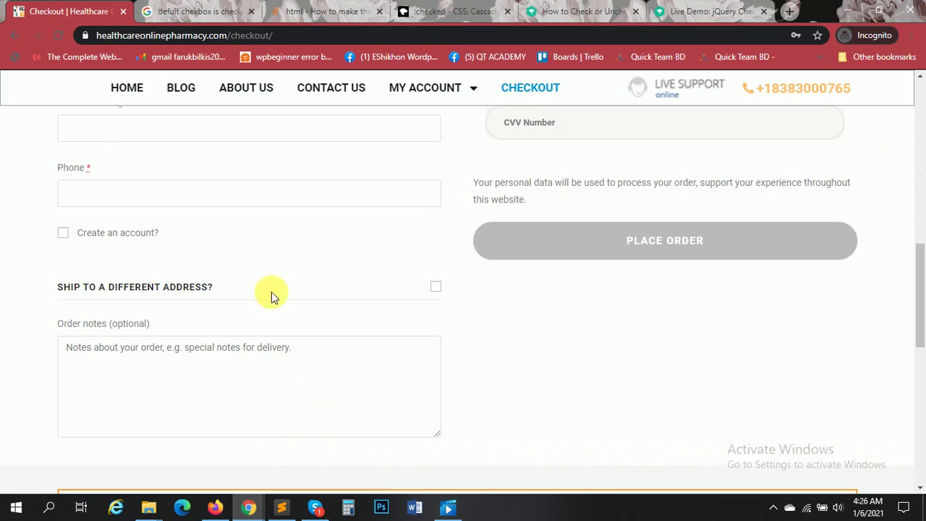
scroll(231, 246, up, 3)
scroll(295, 267, up, 1)
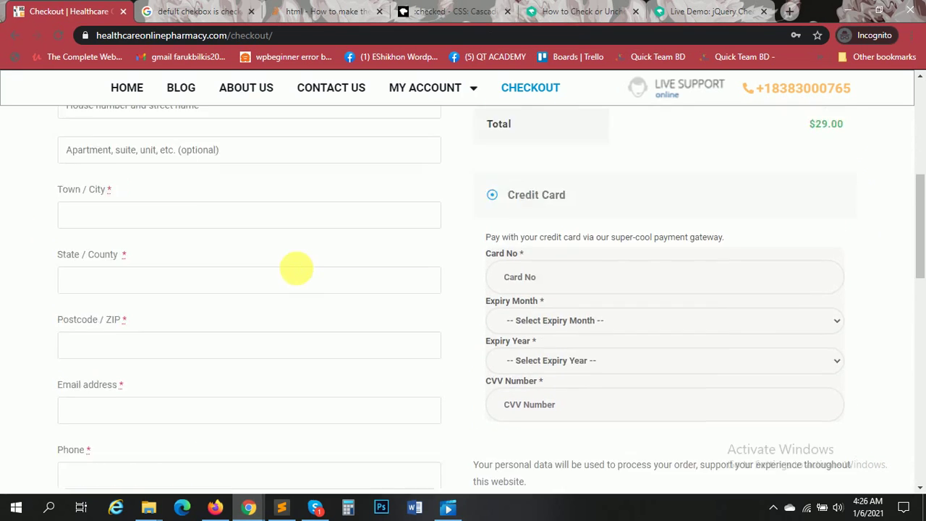
scroll(296, 267, down, 3)
scroll(297, 272, down, 1)
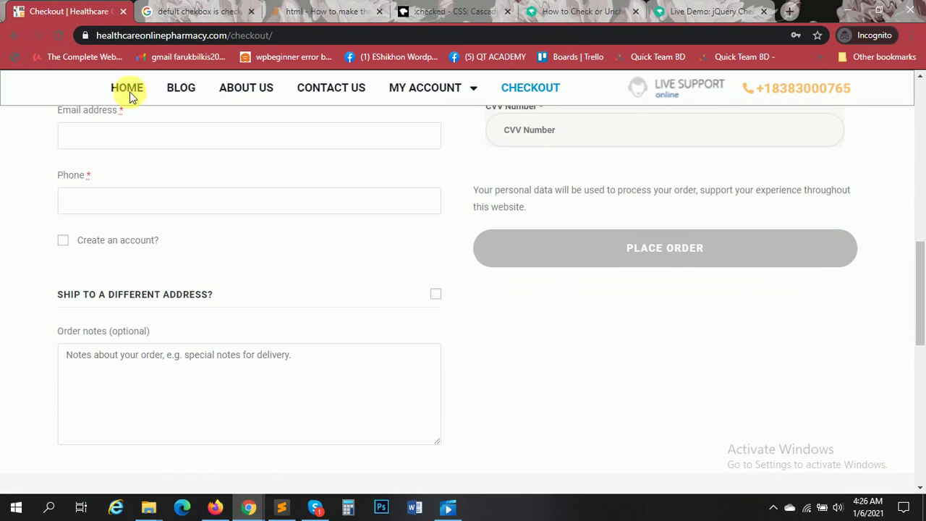
scroll(268, 225, down, 2)
scroll(280, 245, up, 1)
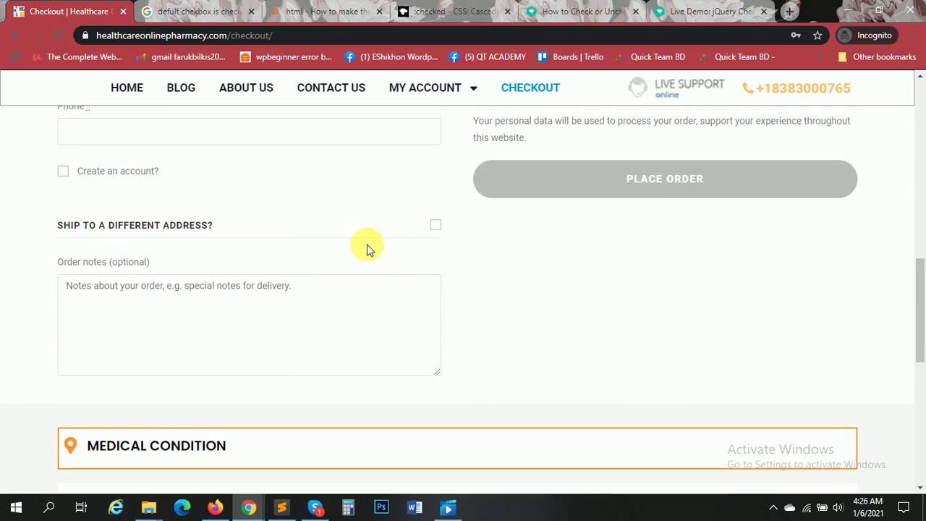
click(437, 229)
scroll(348, 217, down, 1)
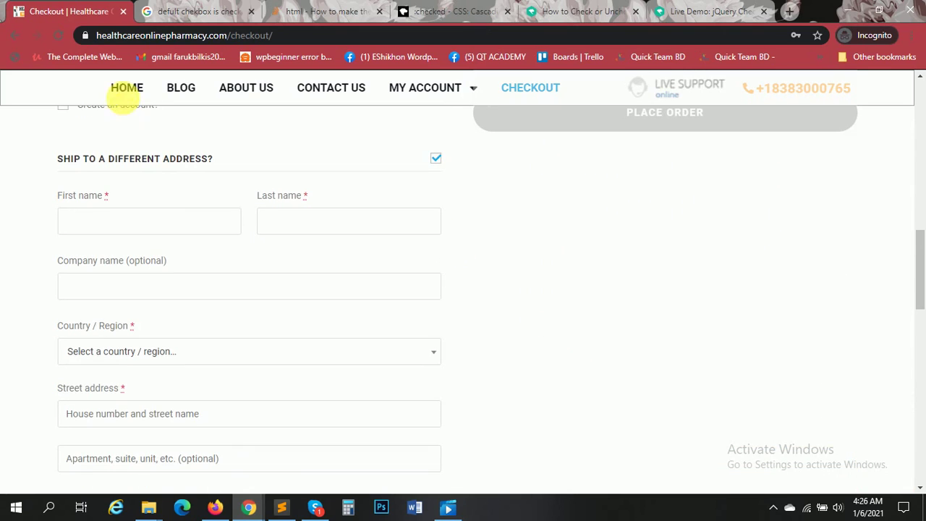
click(58, 37)
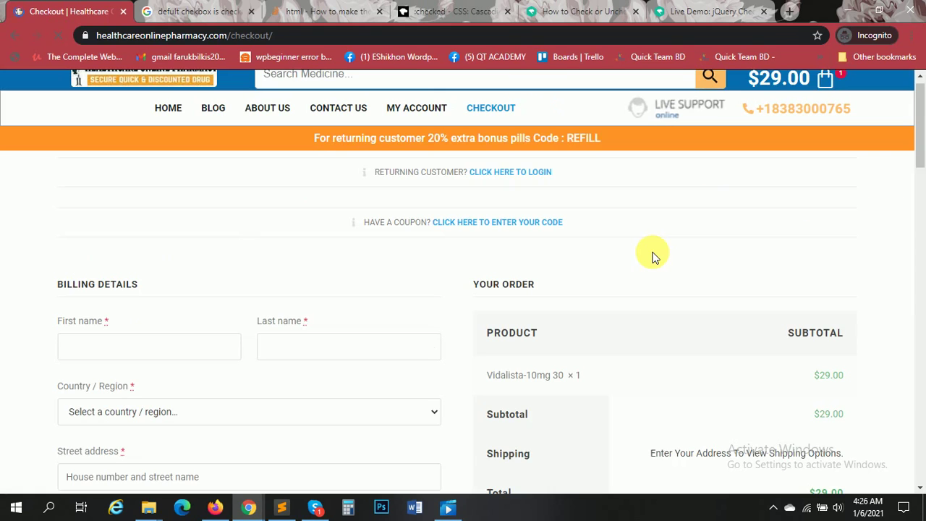
Scroll the reloaded checkout down to the 'Ship to a different address?' box
scroll(653, 256, down, 3)
scroll(654, 257, down, 2)
scroll(653, 257, down, 3)
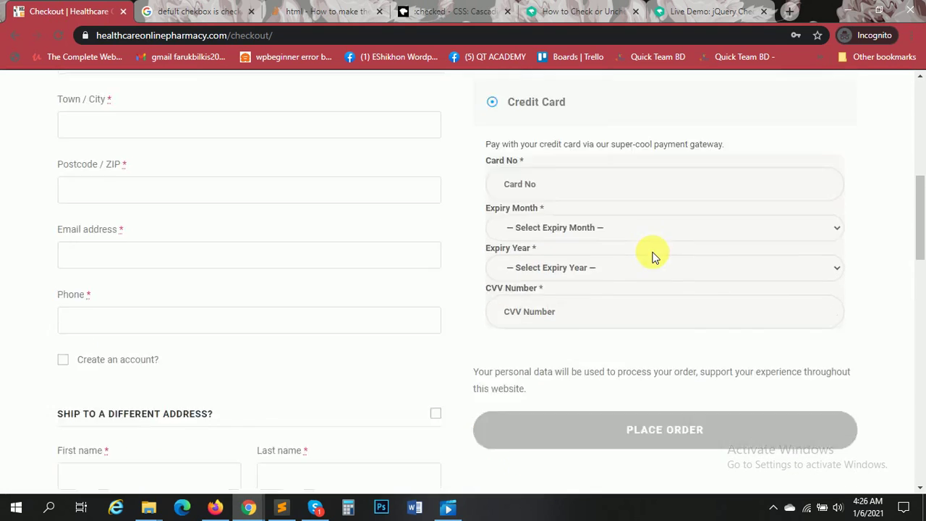
scroll(653, 257, down, 2)
scroll(653, 257, down, 2)
scroll(654, 254, down, 5)
scroll(635, 389, down, 2)
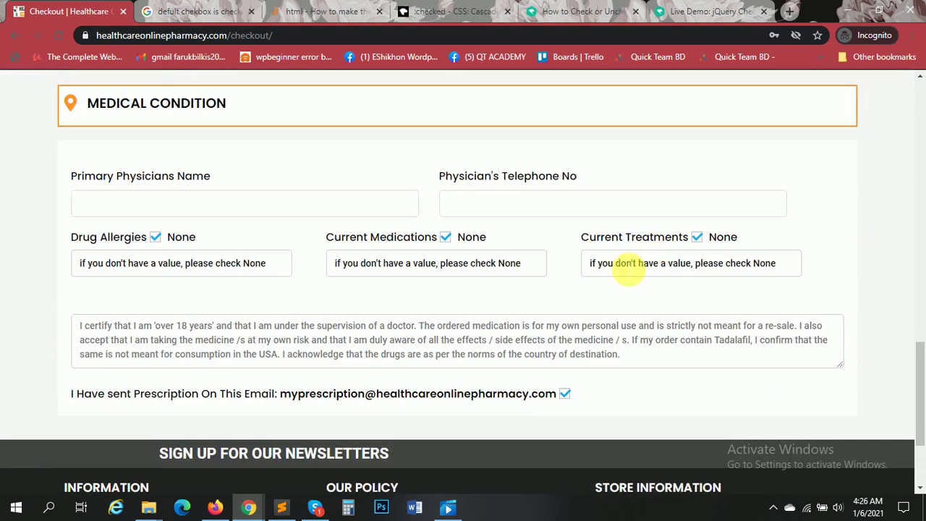
scroll(627, 271, up, 4)
scroll(627, 270, up, 2)
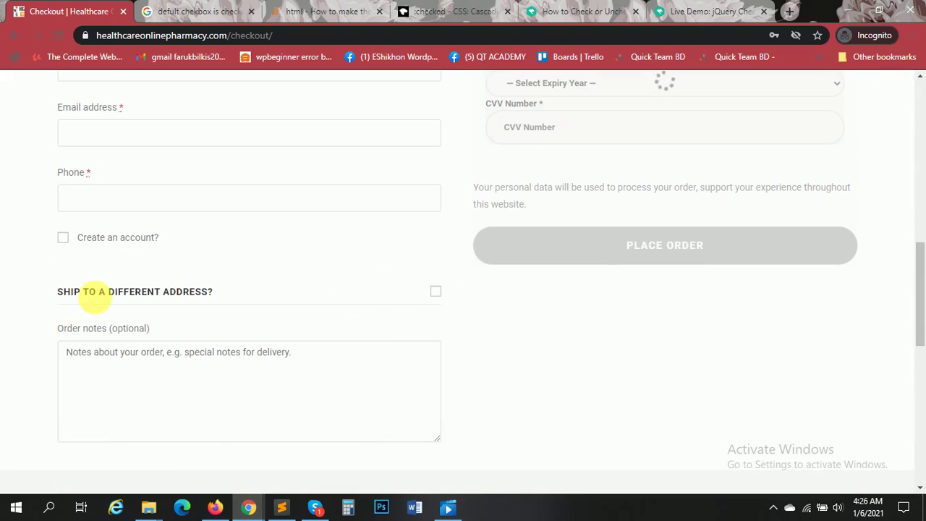
scroll(80, 302, down, 1)
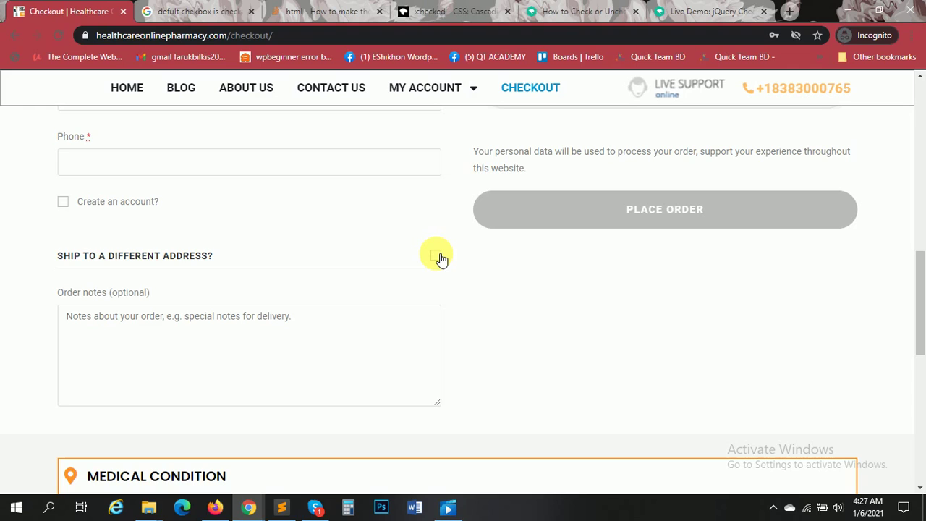
Test-tick 'Ship to a different address?', then leave it unticked with shipping fields hidden
click(437, 257)
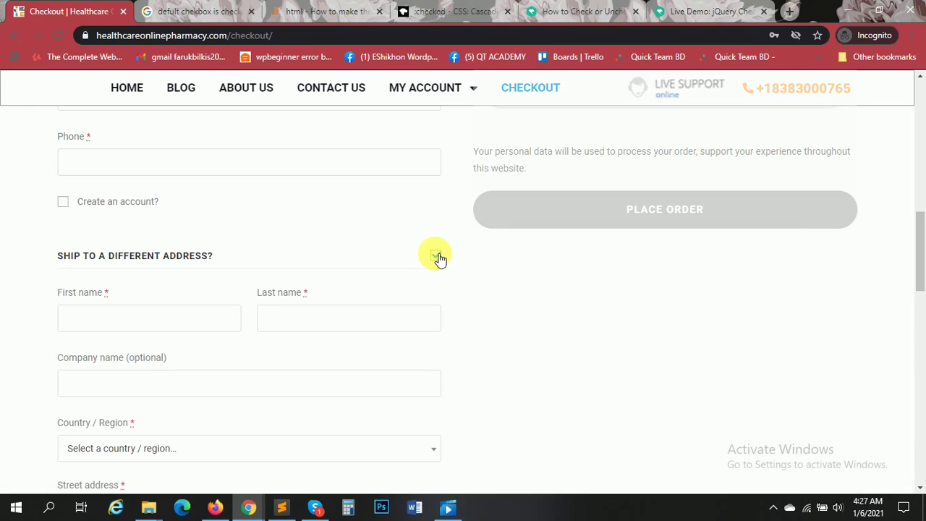
scroll(483, 276, down, 1)
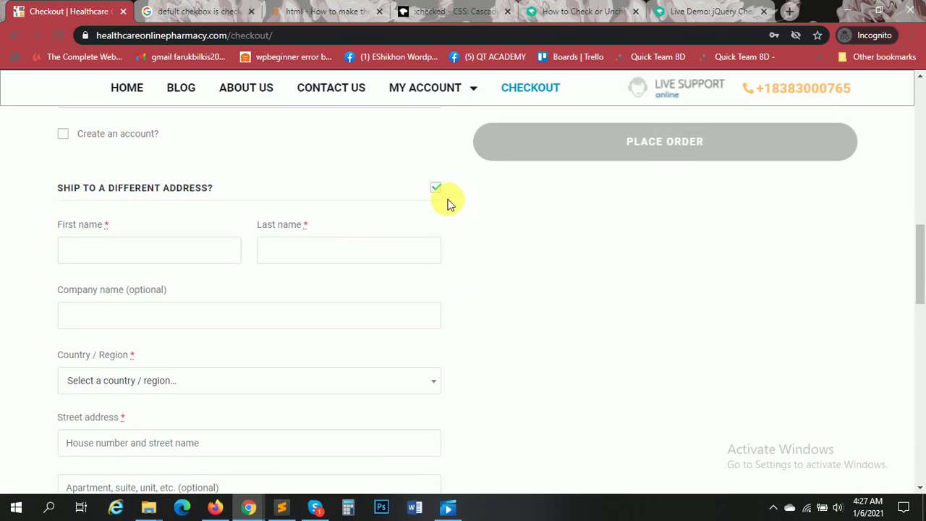
click(436, 188)
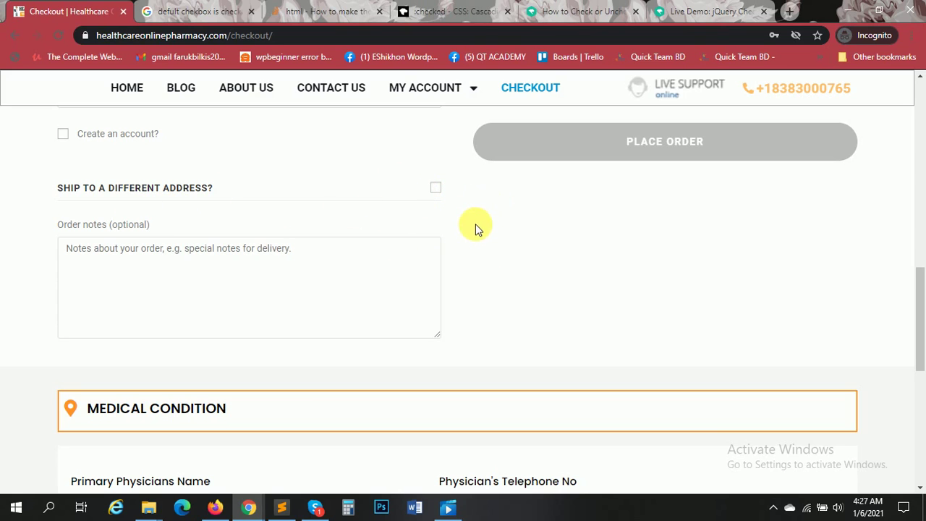
scroll(475, 223, up, 4)
scroll(476, 223, down, 2)
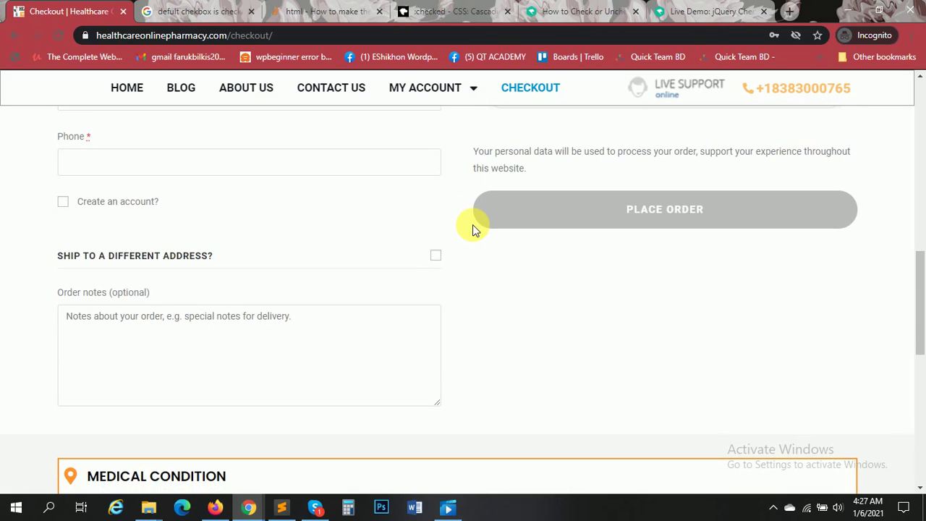